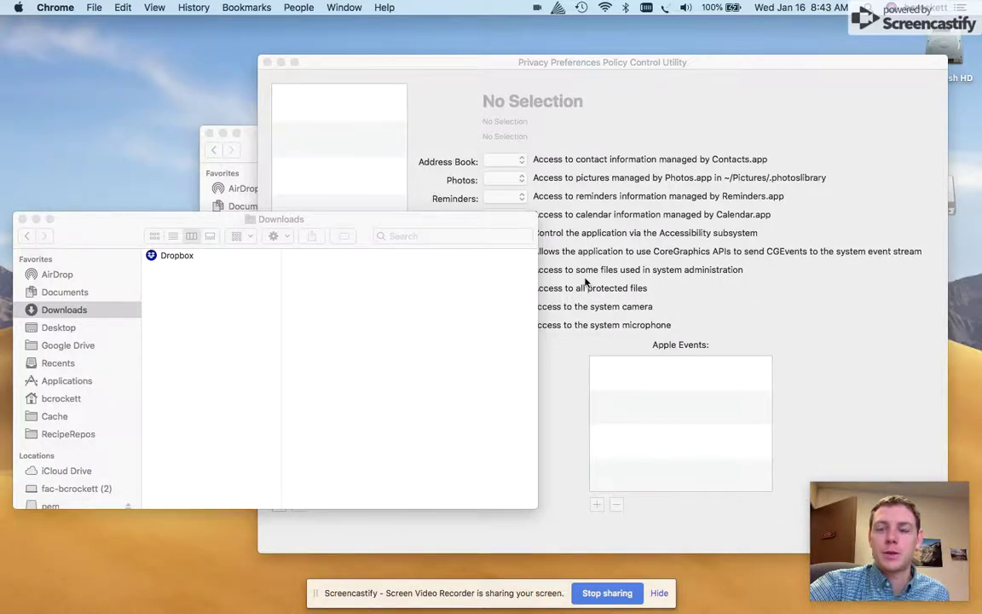
Add the Dropbox app from the Downloads folder to the application list in the Privacy Preferences Policy Control Utility.
left_click_drag(499, 222, 491, 247)
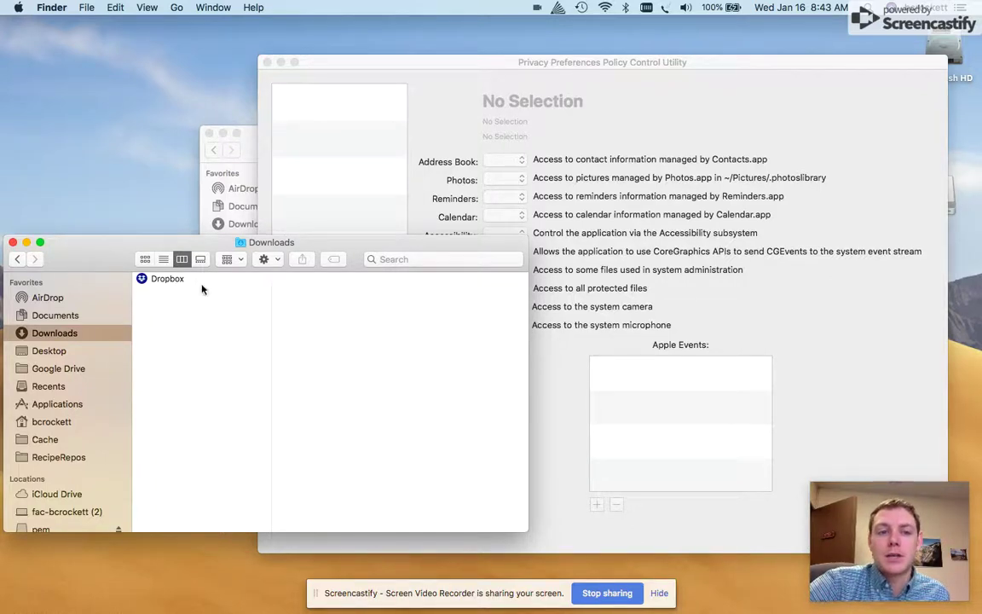
left_click(173, 283)
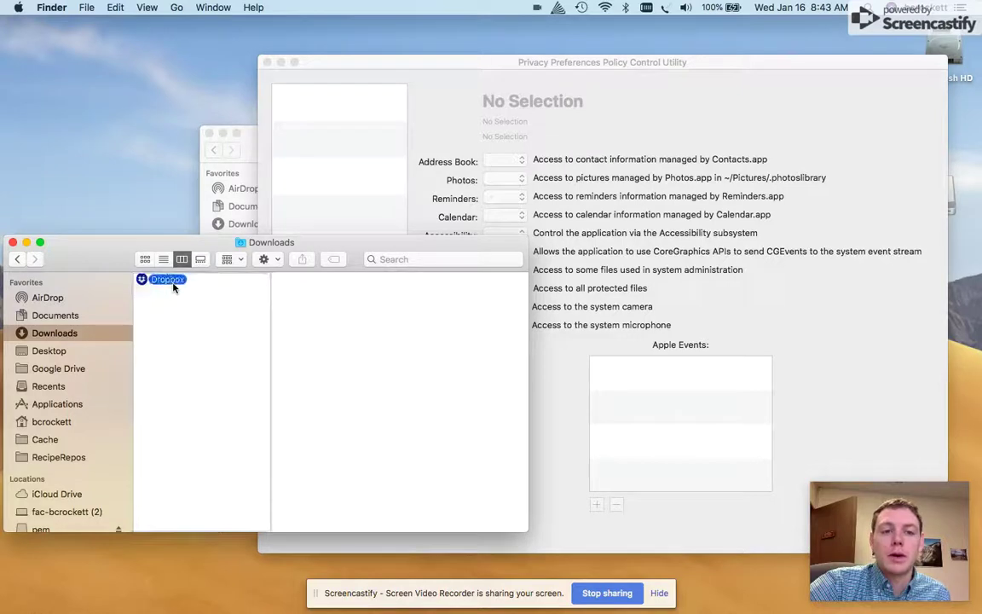
left_click(174, 288)
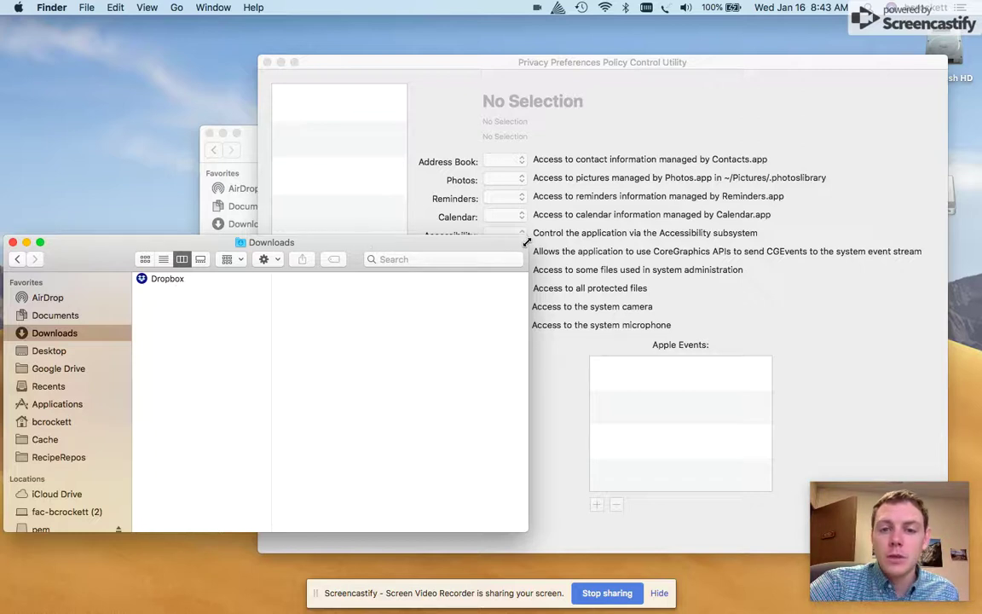
left_click_drag(522, 238, 366, 198)
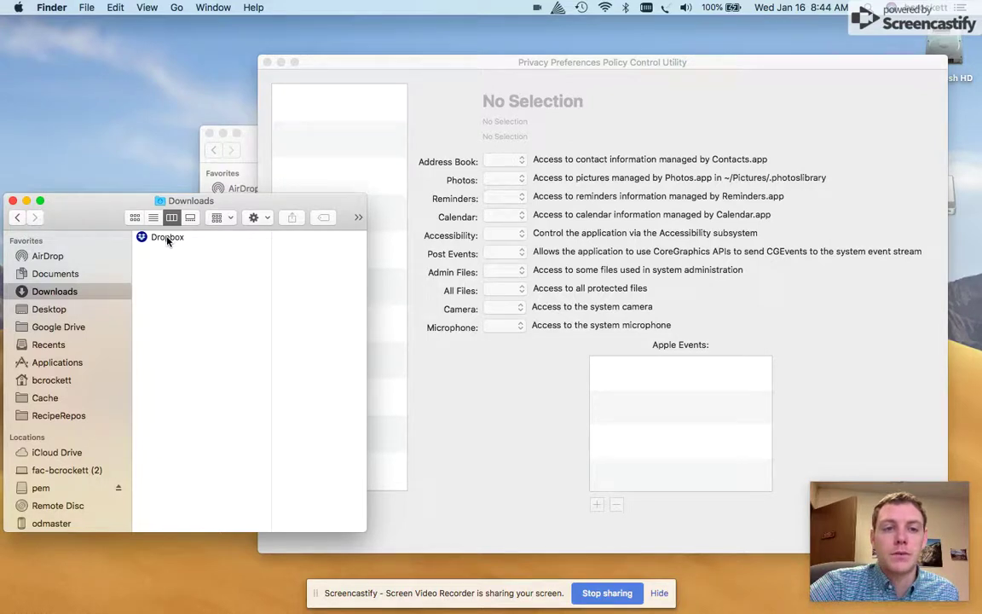
mouse_move(452, 59)
left_mouse_down()
mouse_move(480, 103)
mouse_move(460, 58)
mouse_move(502, 47)
mouse_move(452, 55)
left_mouse_up()
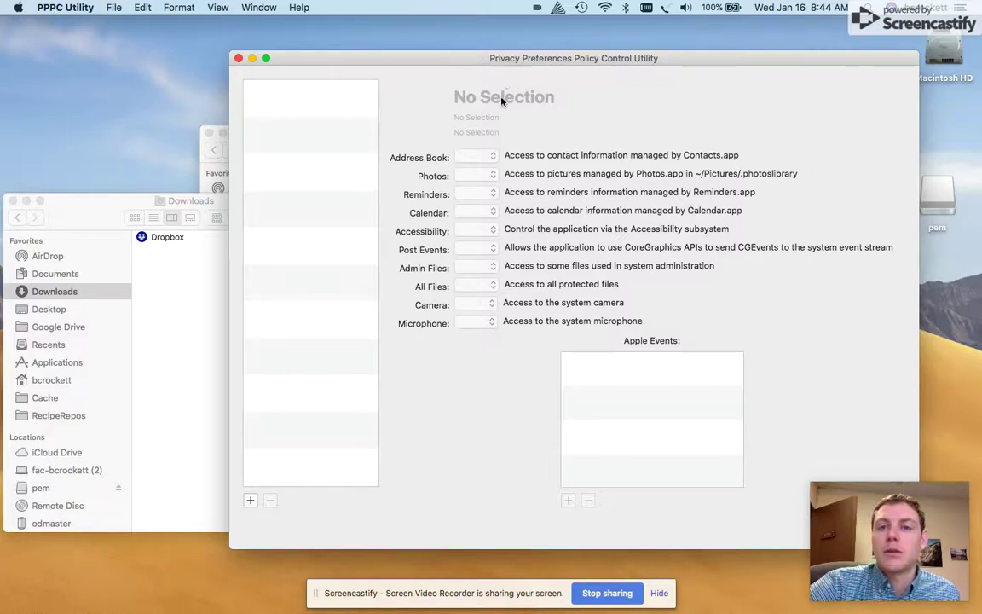
left_click_drag(426, 53, 455, 48)
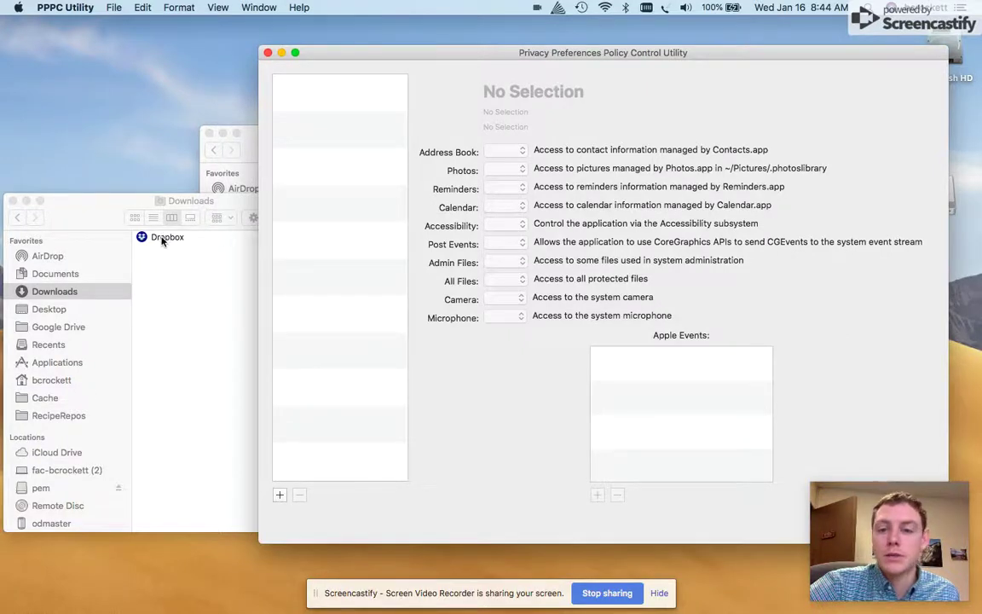
left_click_drag(162, 241, 350, 215)
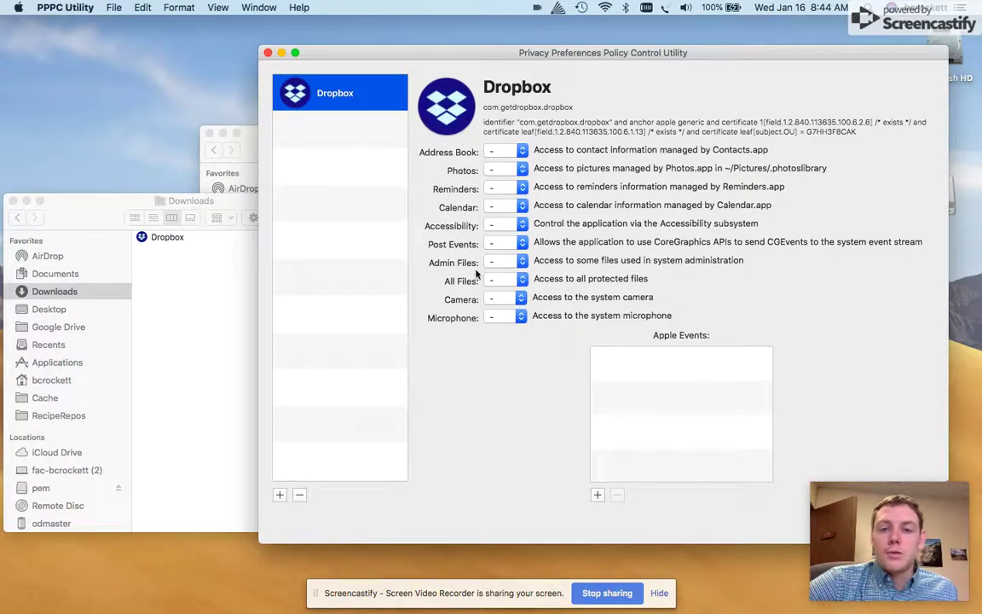
Allow Accessibility for Dropbox and add Finder, SystemUIServer and System Events as its Apple Events targets.
left_click(514, 226)
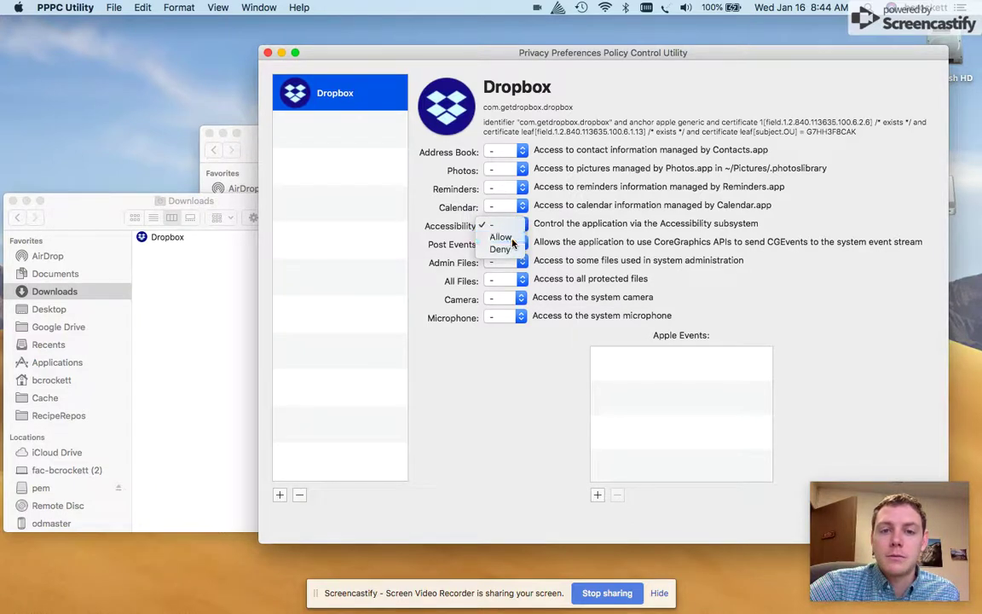
left_click(511, 239)
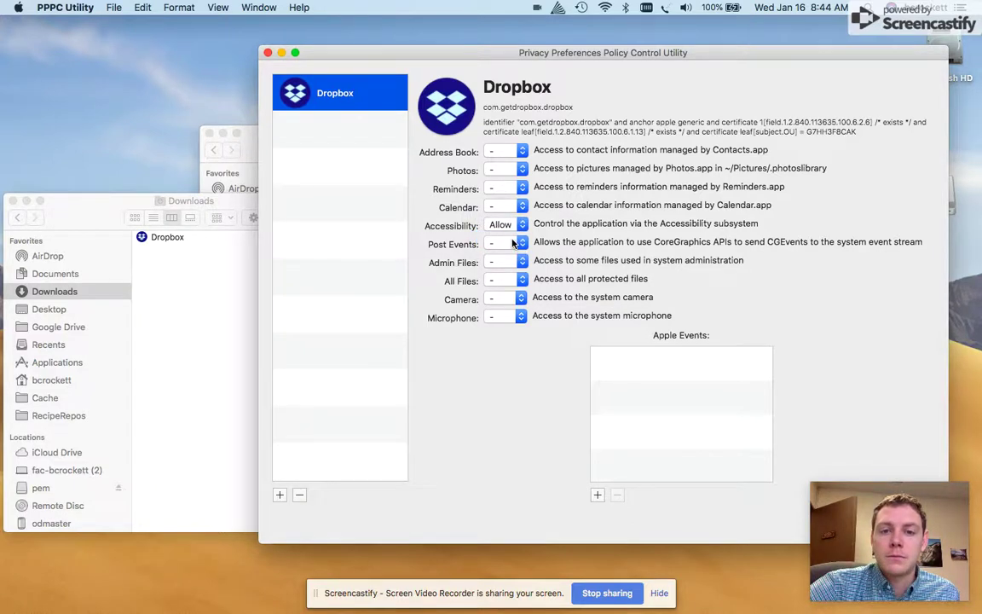
left_click(598, 496)
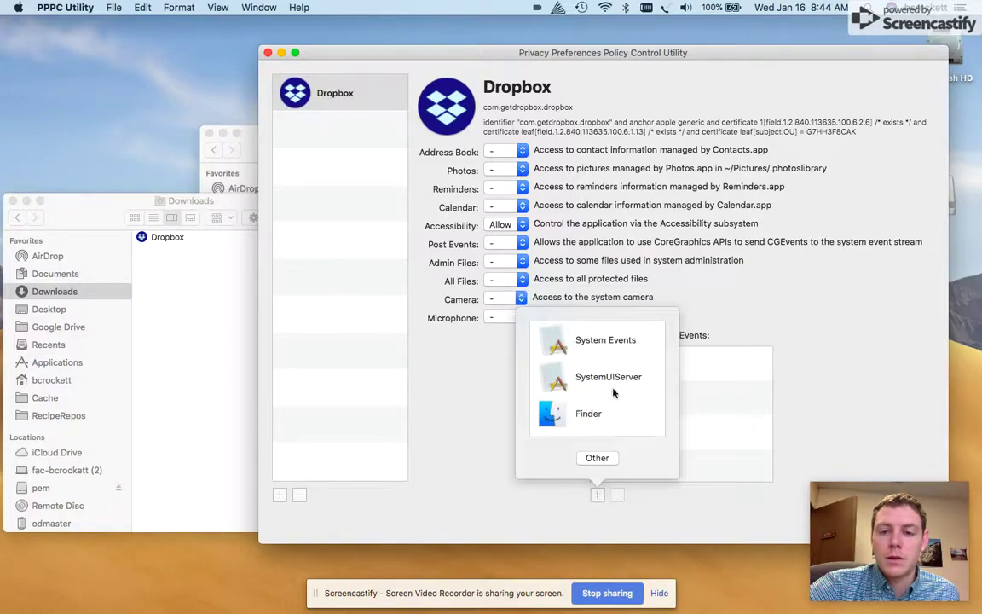
left_click(589, 416)
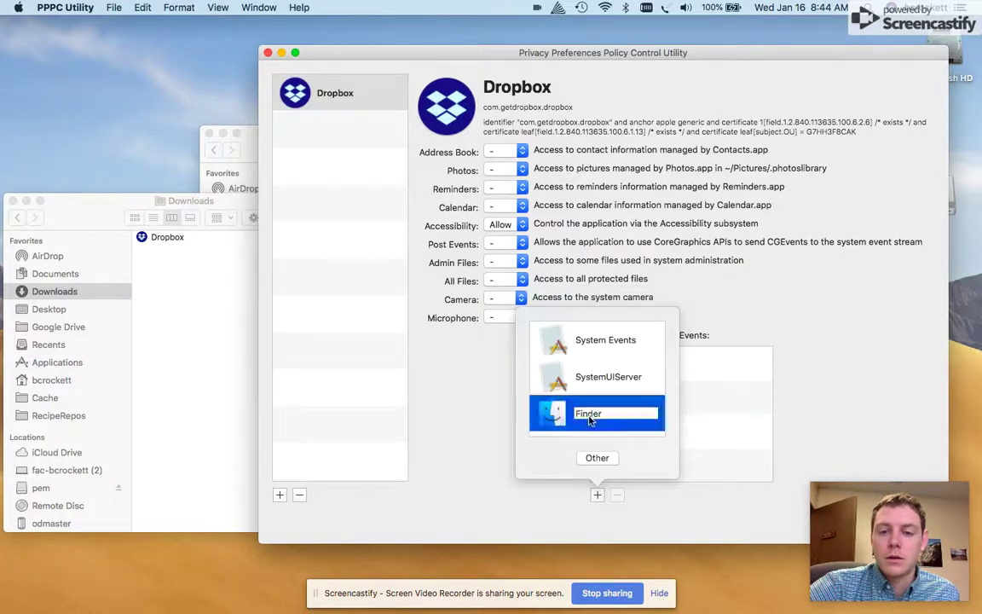
left_click(597, 494)
left_click(605, 381)
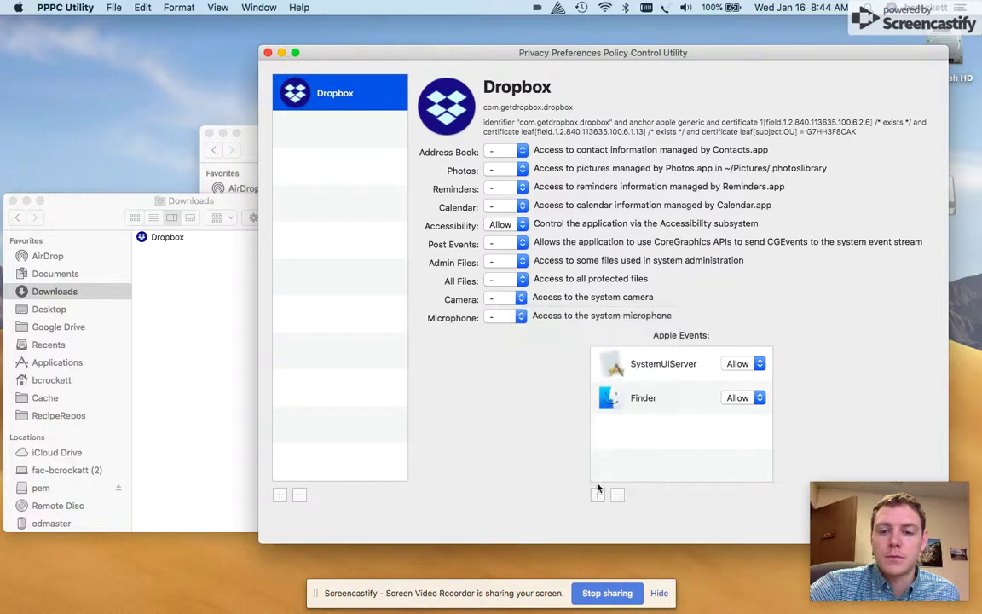
left_click(599, 494)
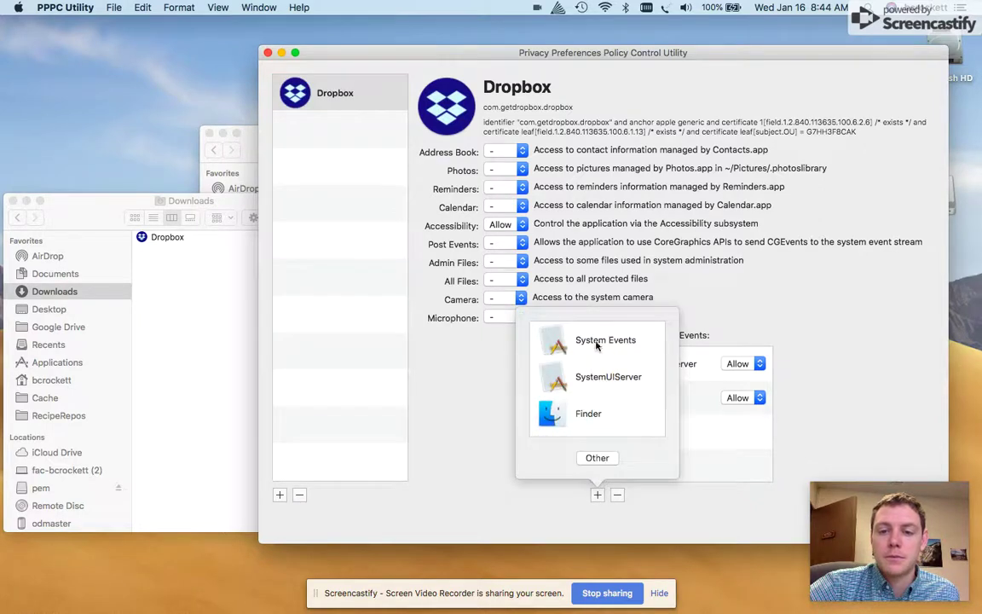
left_click(552, 344)
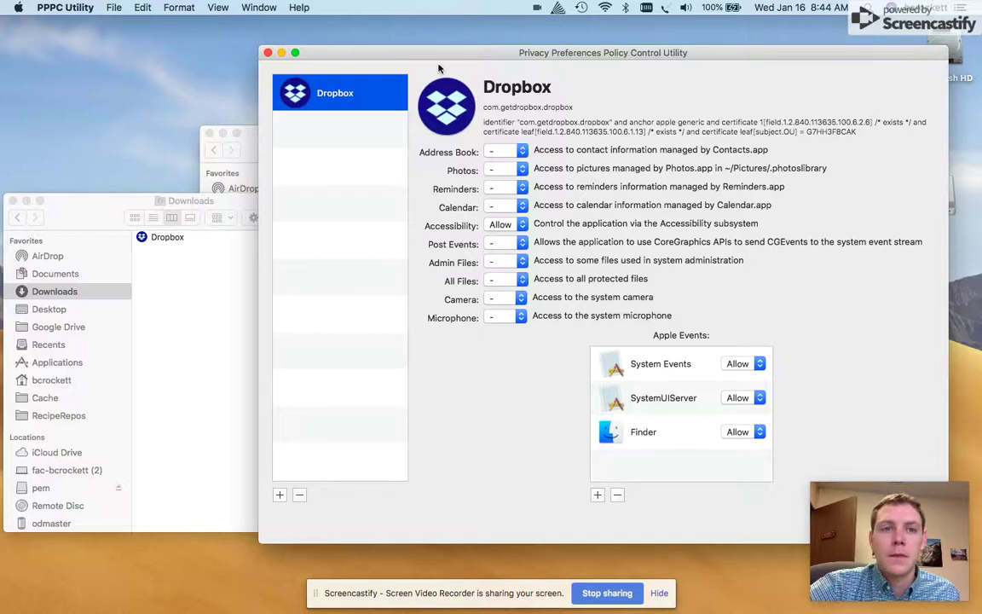
Start saving the Dropbox policy as a profile and enter DropBoxPPPC2019 as the payload name.
left_click_drag(425, 60, 246, 56)
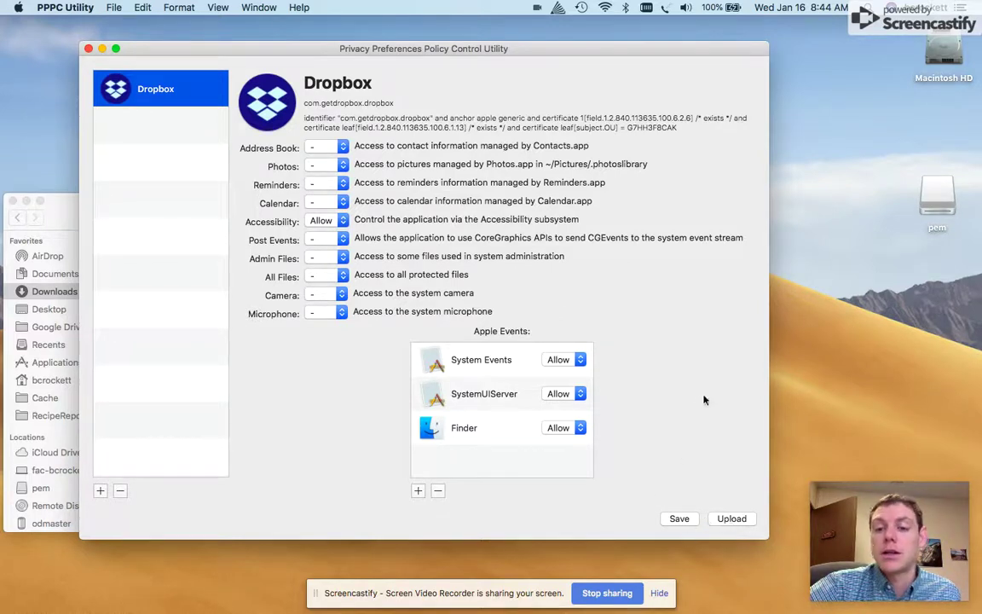
left_click(679, 519)
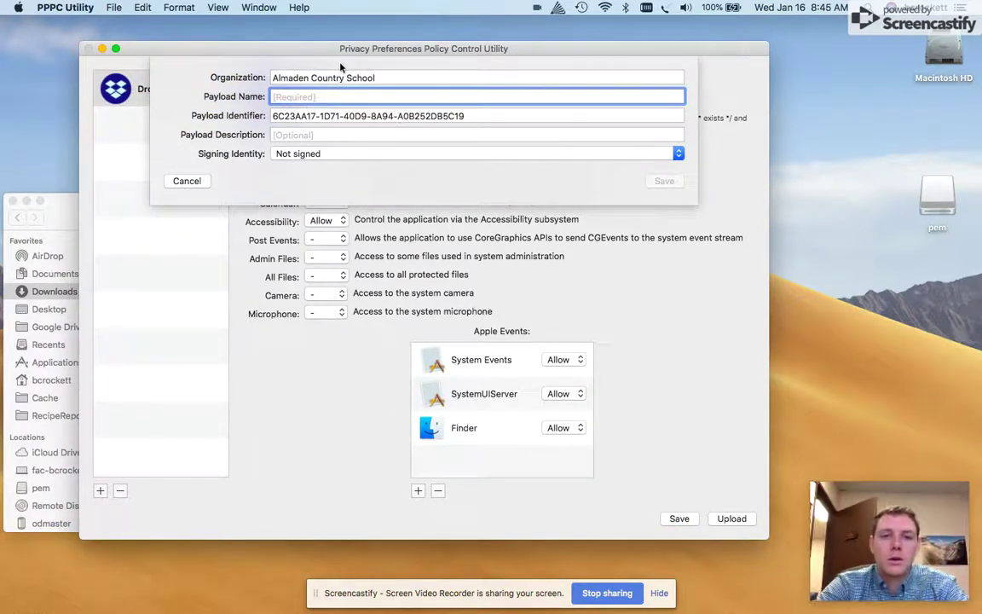
type("Drop")
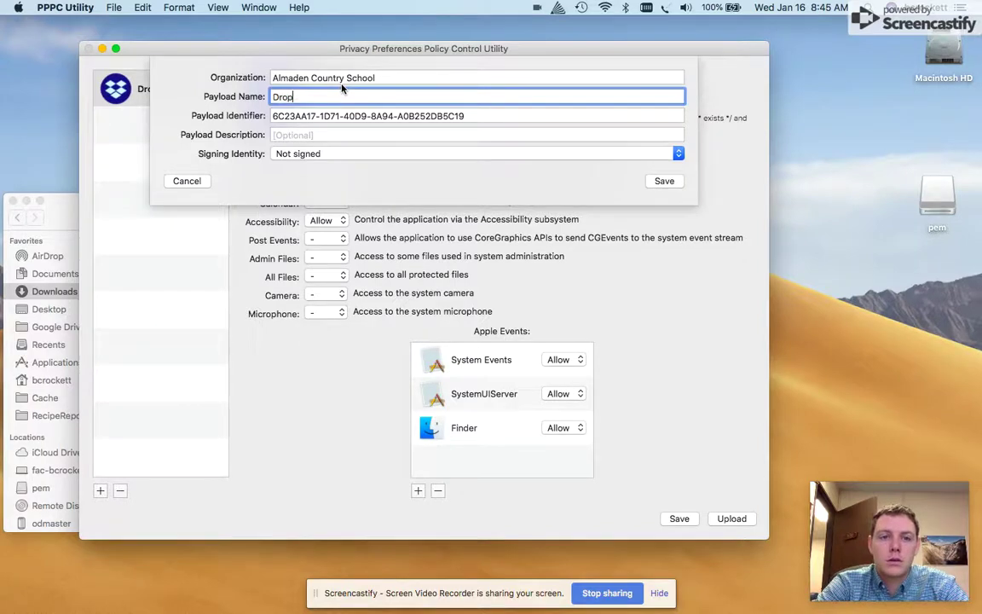
type("BoxPP")
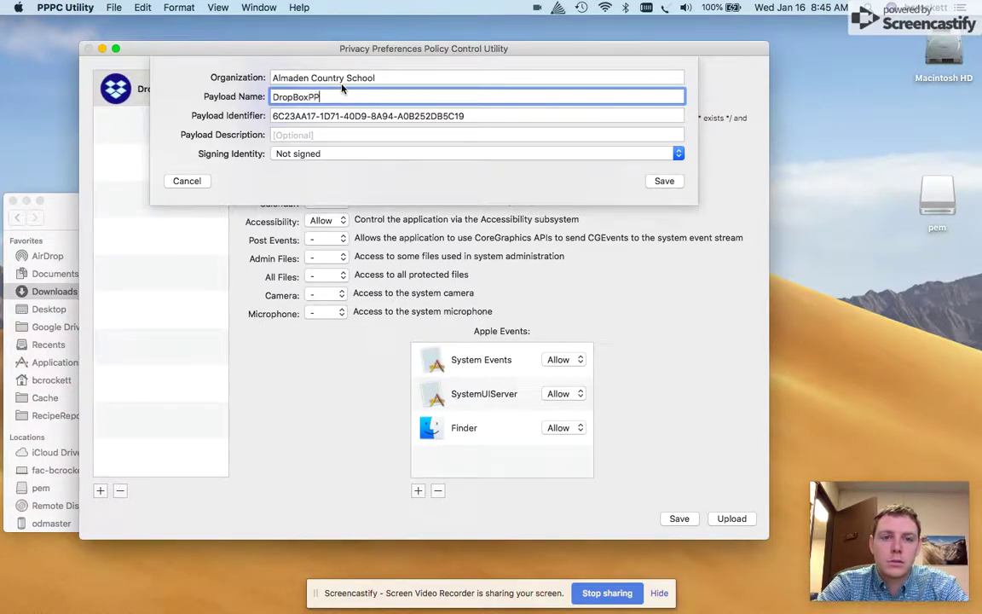
type("PC")
key("BackSpace")
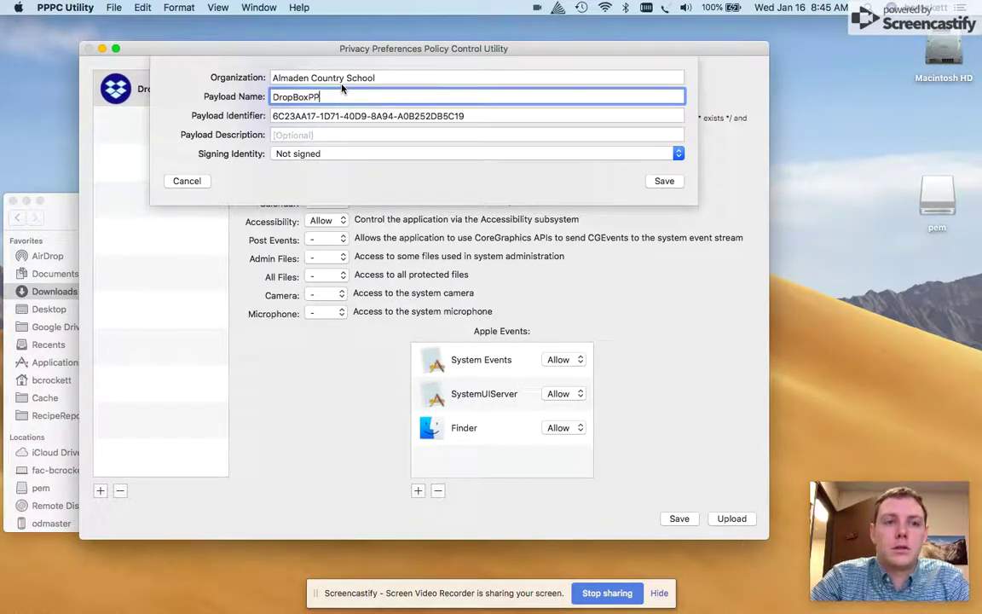
type("PC")
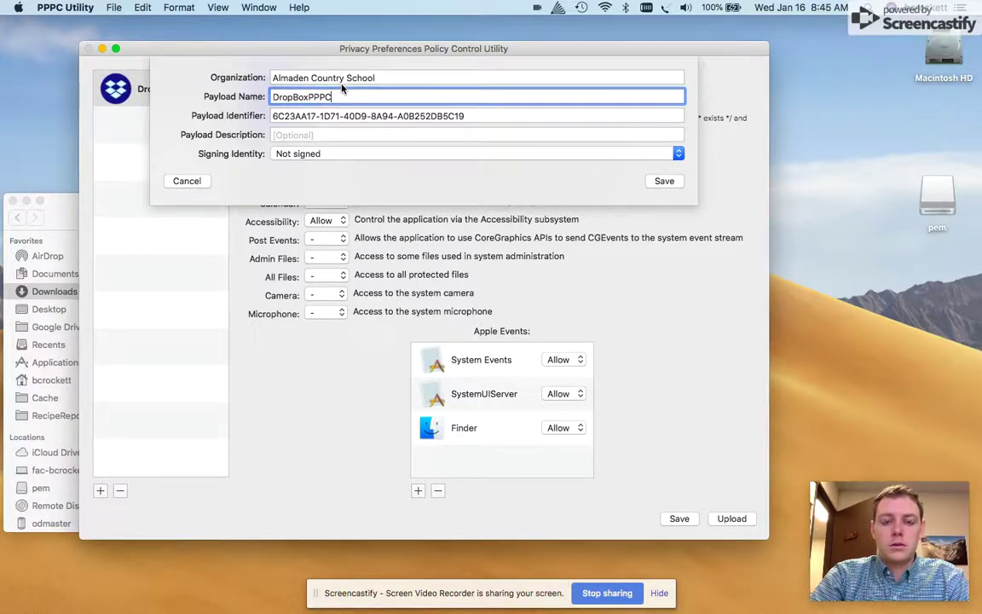
type("2019")
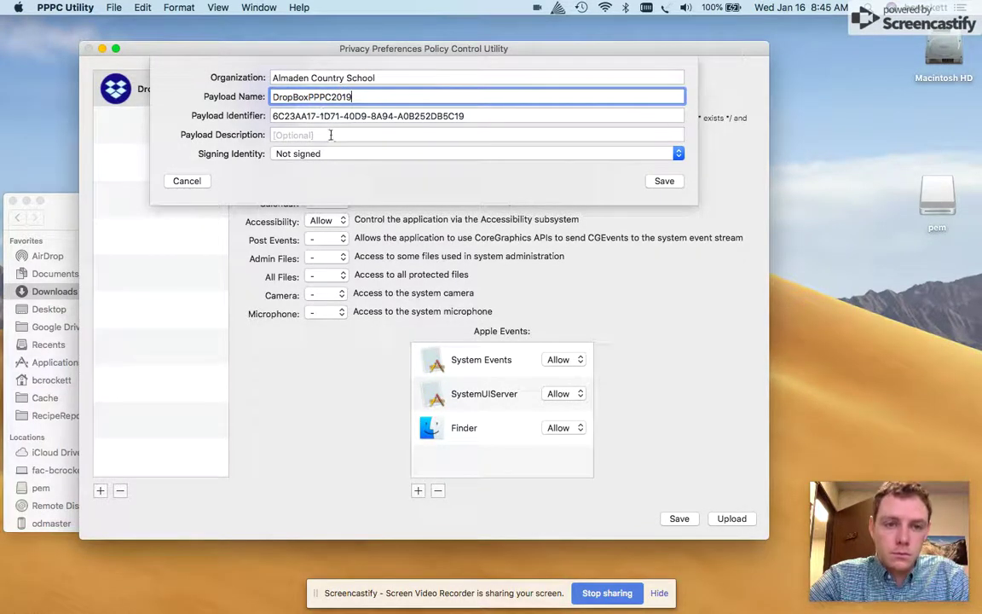
Copy the payload name into the payload description and set the signing identity to Apple Configurator 2: Almaden Country School.
double_click(328, 98)
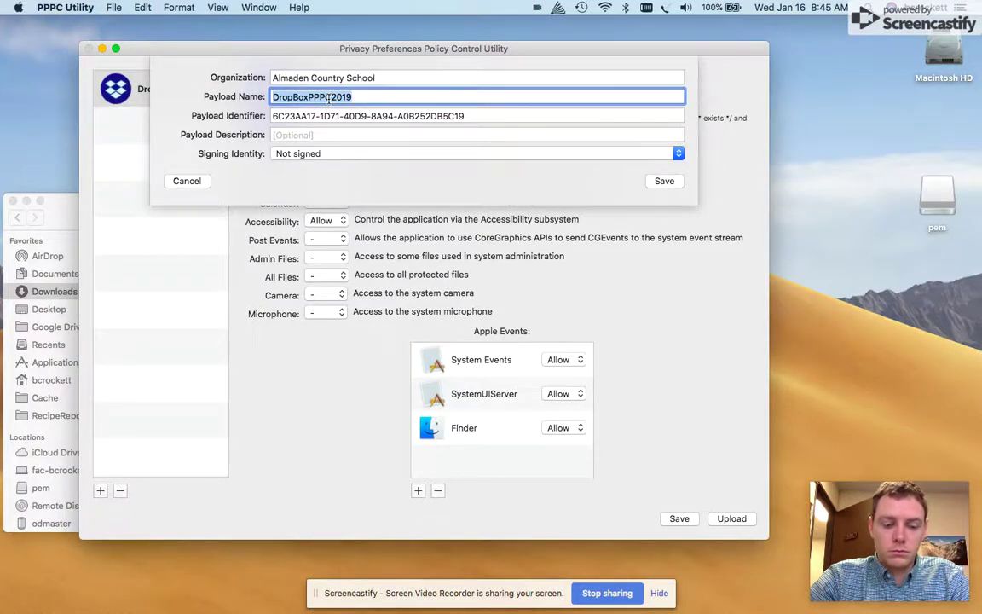
key("super+c")
left_click(320, 135)
key("super+v")
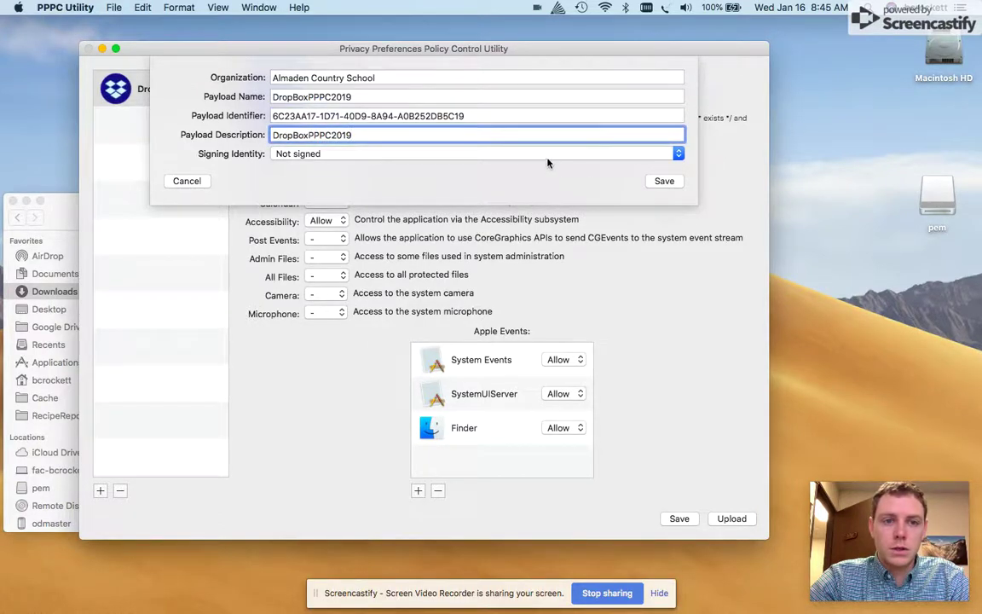
left_click(548, 153)
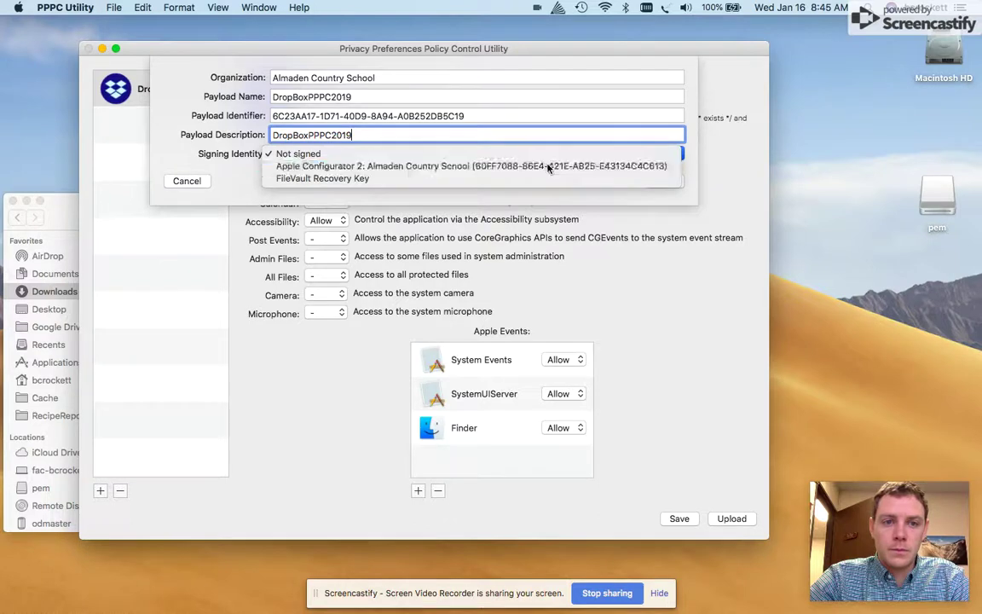
left_click(548, 167)
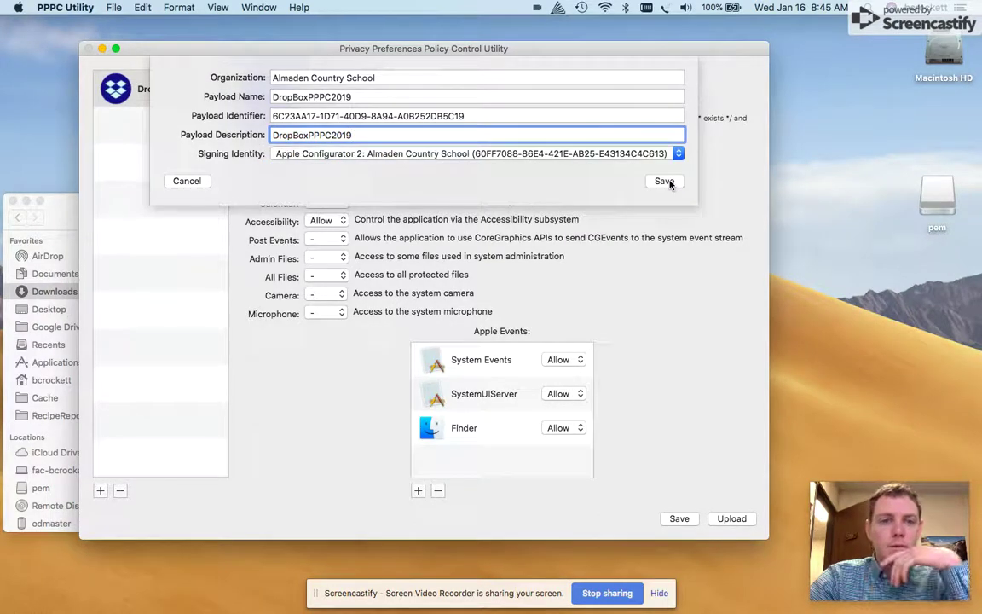
Save the signed profile as DropBoxPPPC2019 on the Desktop.
left_click(664, 180)
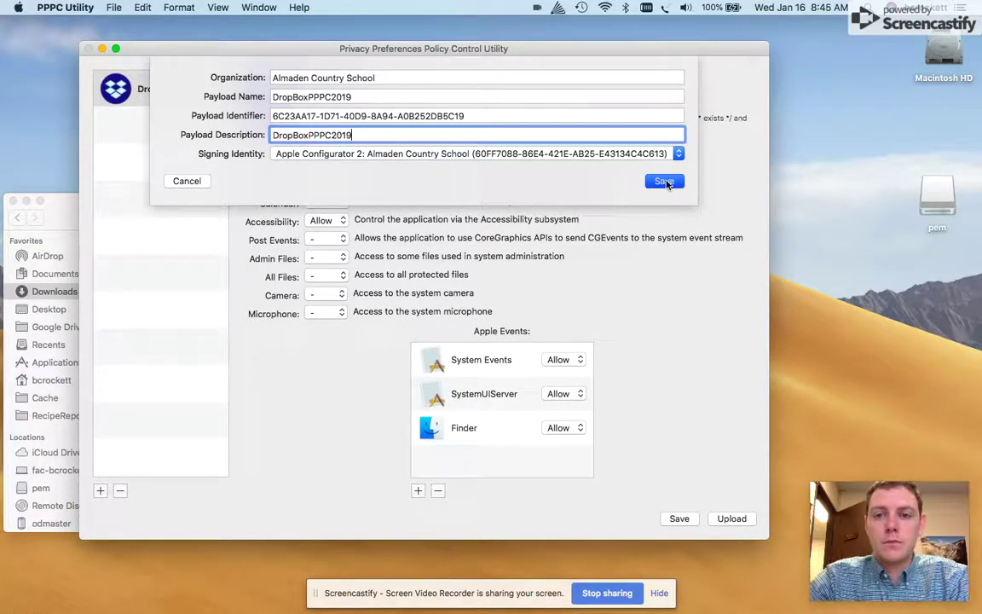
left_click(665, 180)
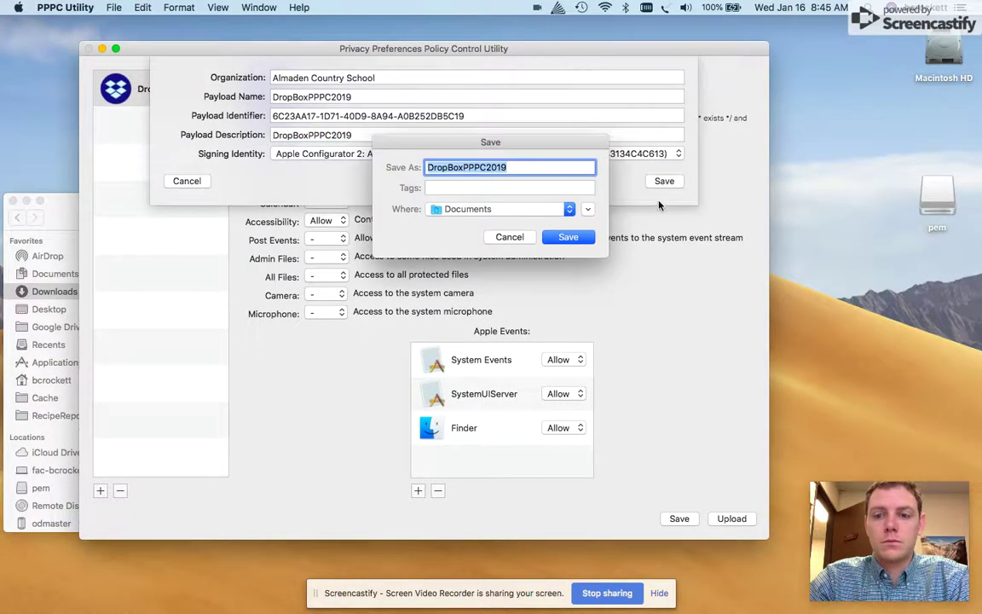
left_click(498, 210)
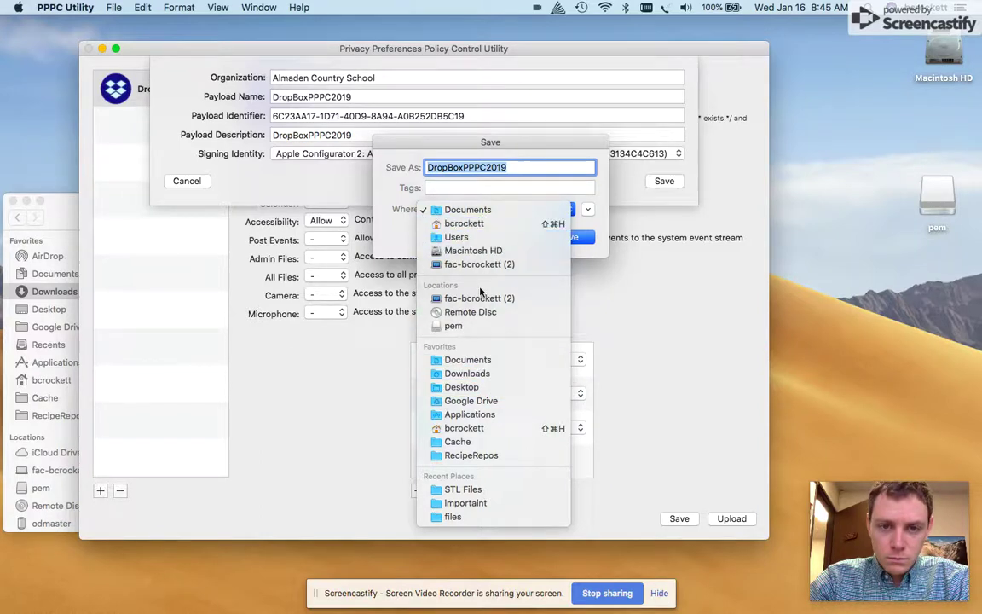
left_click(482, 391)
left_click(571, 238)
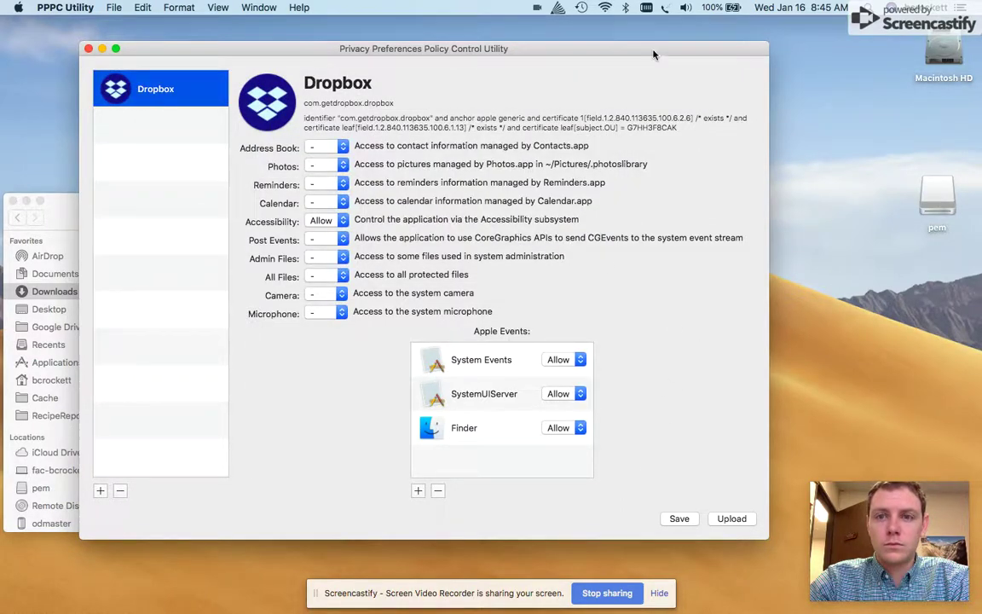
Switch to Jamf Pro in Chrome and choose DropBoxPPPC2019.mobileconfig from the Desktop as the computer configuration profile to upload.
left_click_drag(655, 45, 634, 52)
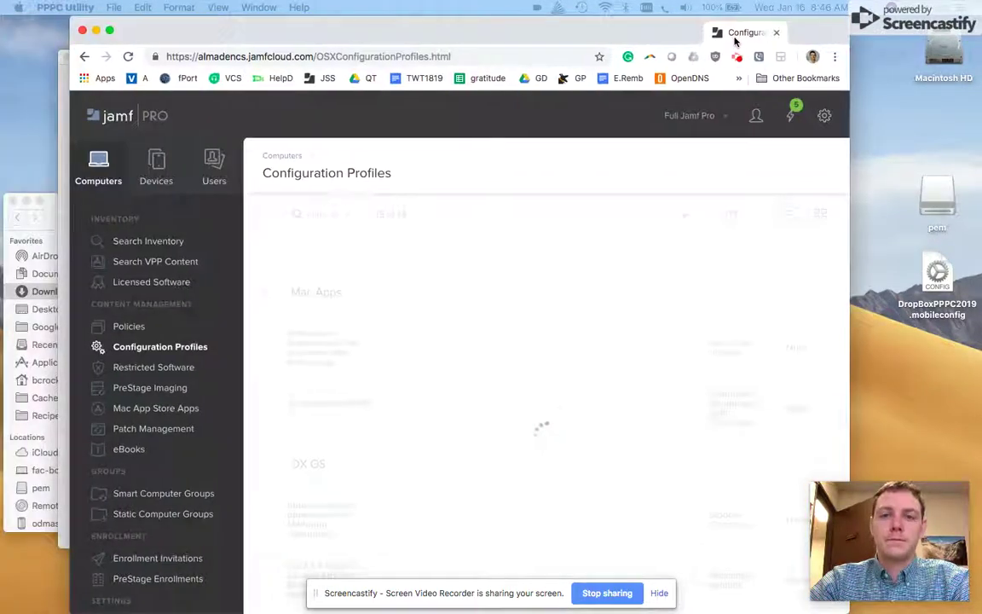
left_click_drag(735, 41, 715, 41)
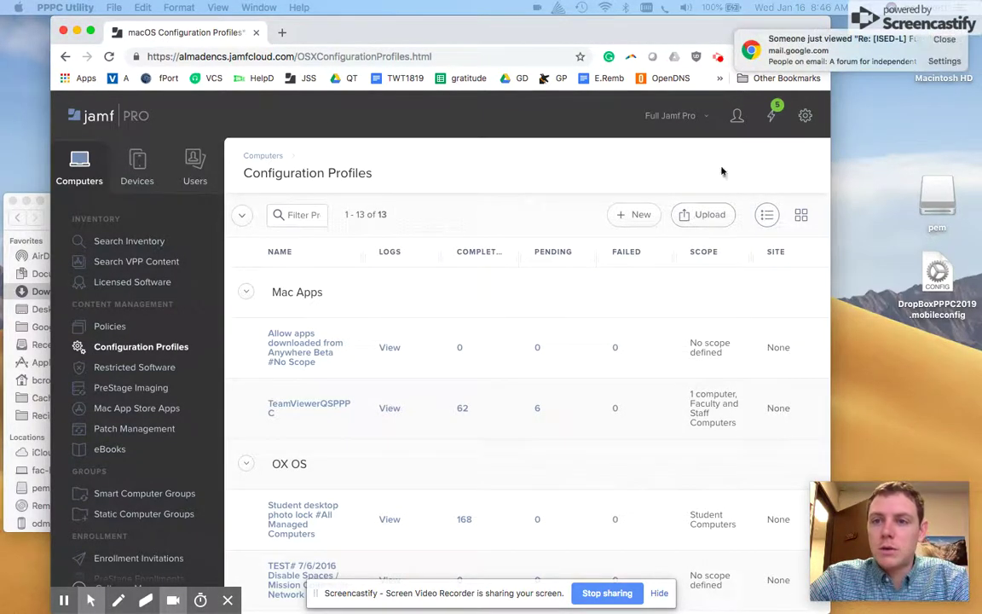
left_click(937, 46)
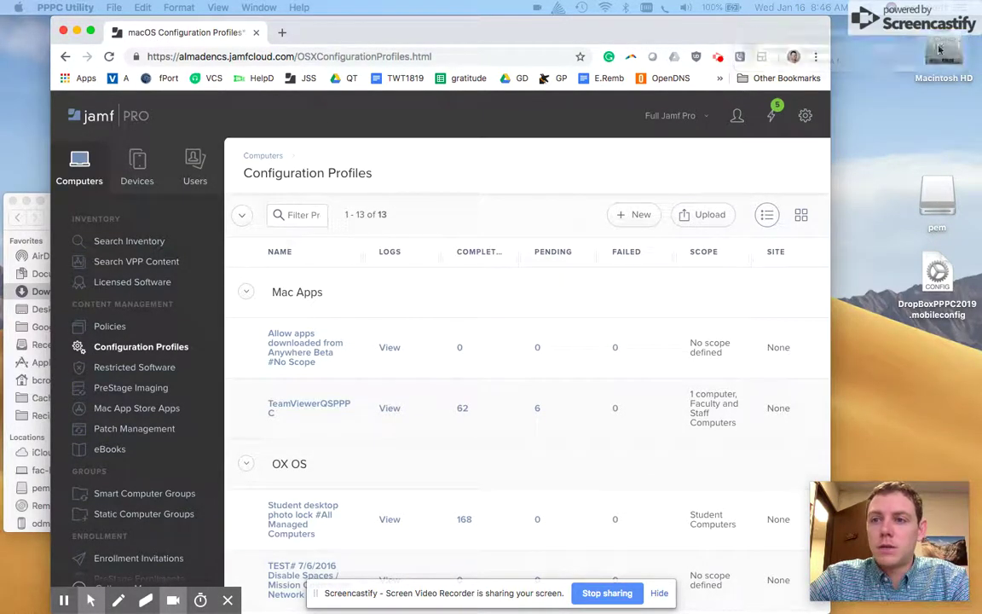
left_click(704, 220)
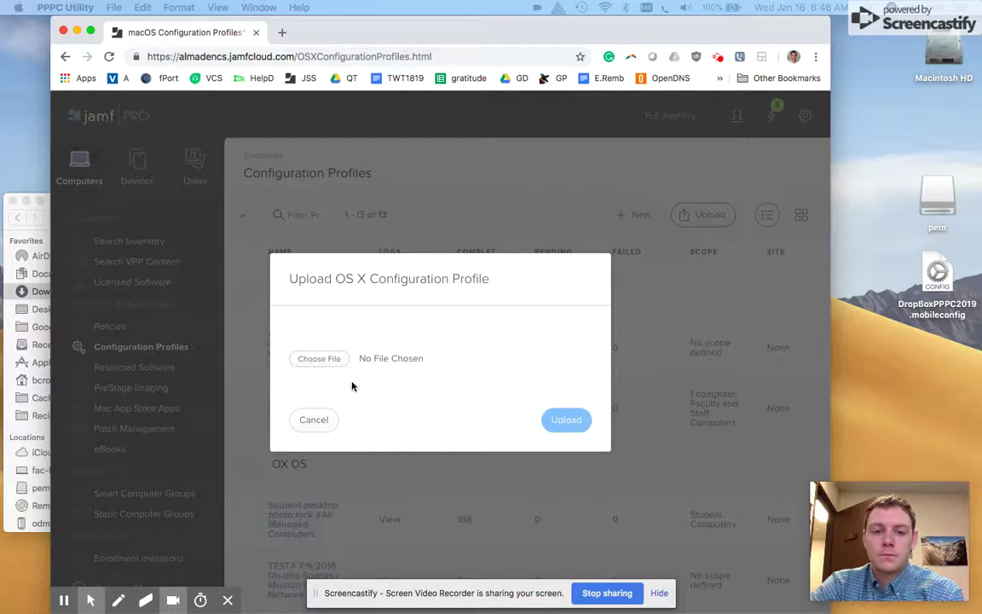
left_click(337, 358)
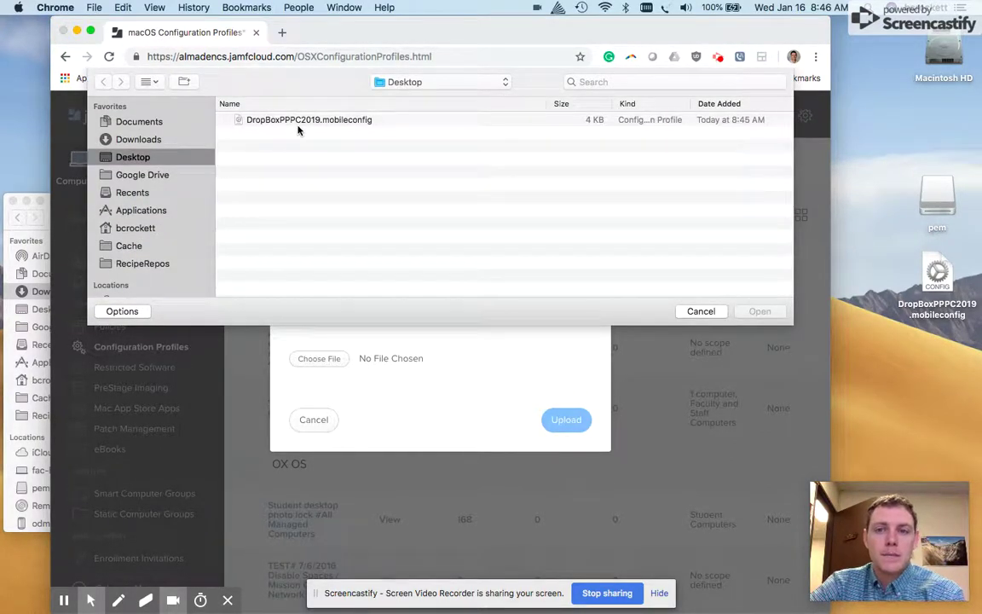
left_click(300, 120)
left_click(761, 312)
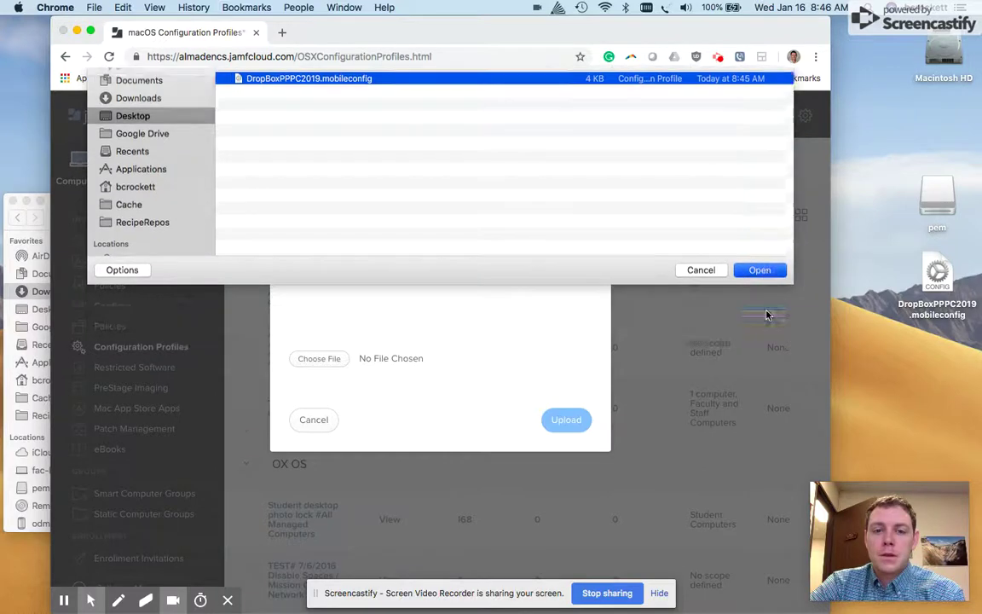
Upload the chosen DropBoxPPPC2019.mobileconfig file as a new macOS configuration profile.
left_click(556, 417)
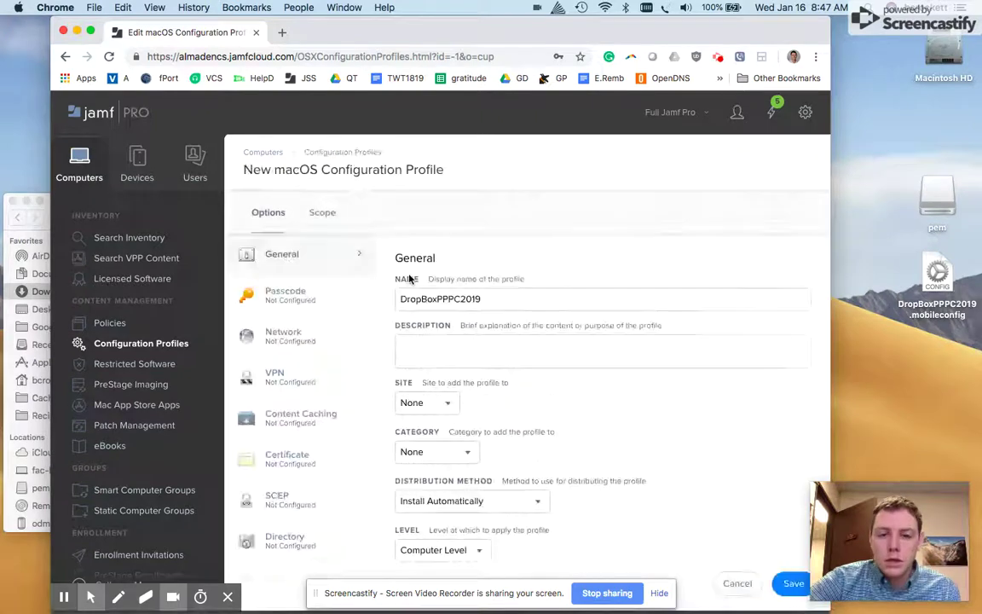
Examine the new profile's General settings, including its name, description, site, category, distribution method and level.
scroll(471, 366, "down", 2)
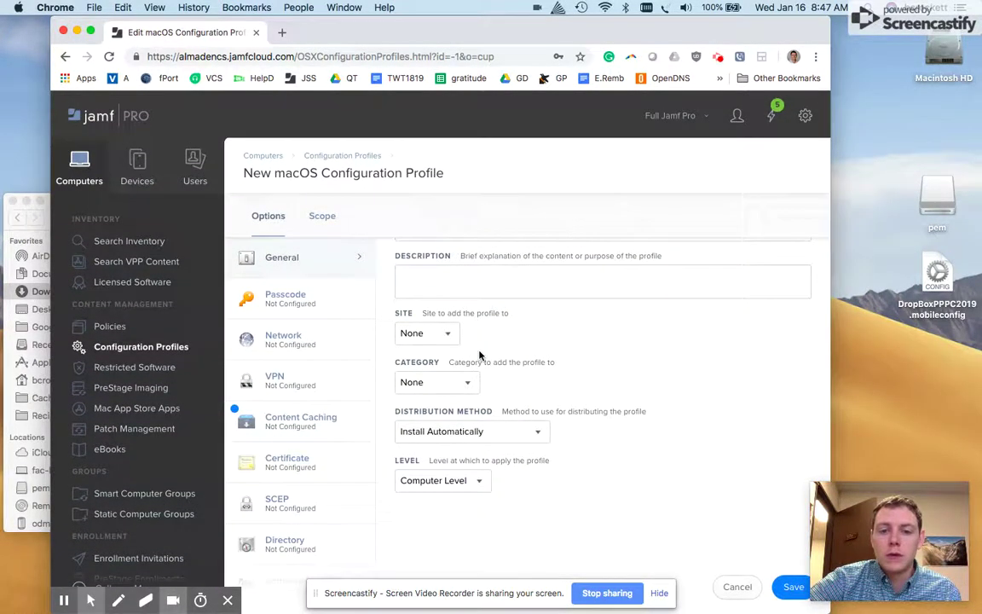
scroll(499, 145, "up", 2)
left_click(590, 365)
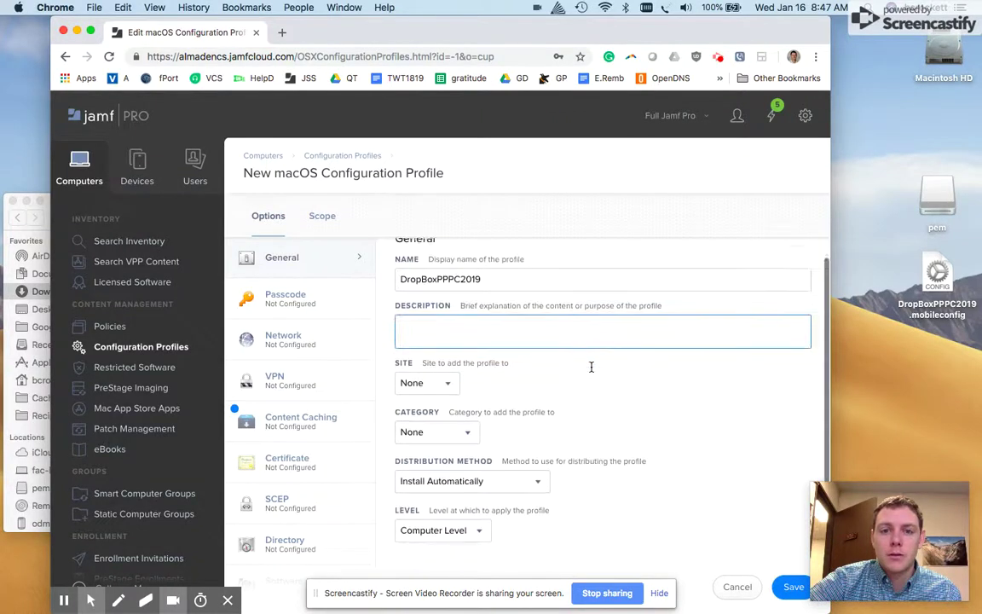
scroll(591, 366, "down", 1)
scroll(591, 368, "up", 2)
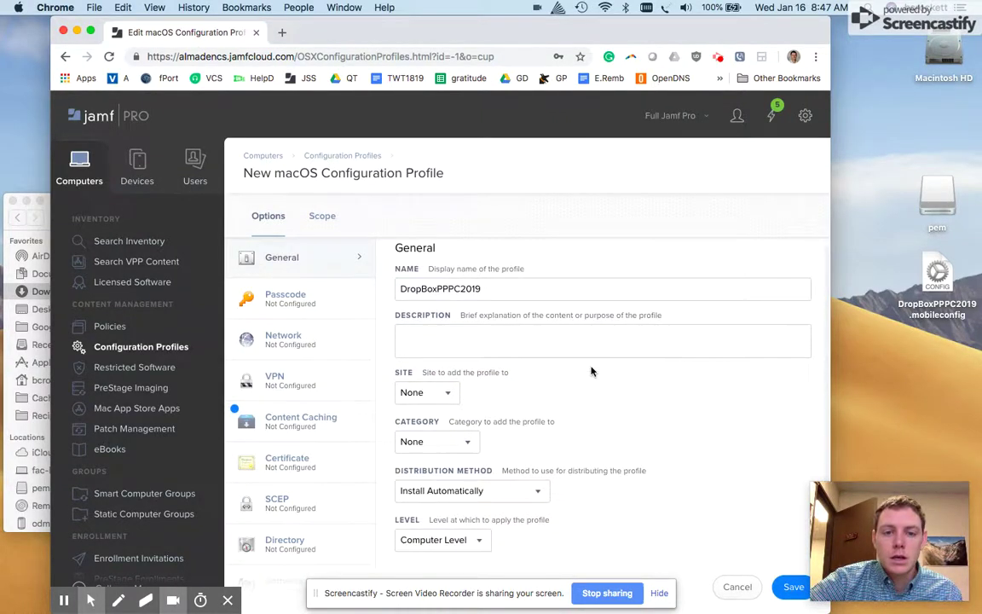
scroll(592, 371, "down", 1)
scroll(589, 366, "up", 2)
left_click(586, 359)
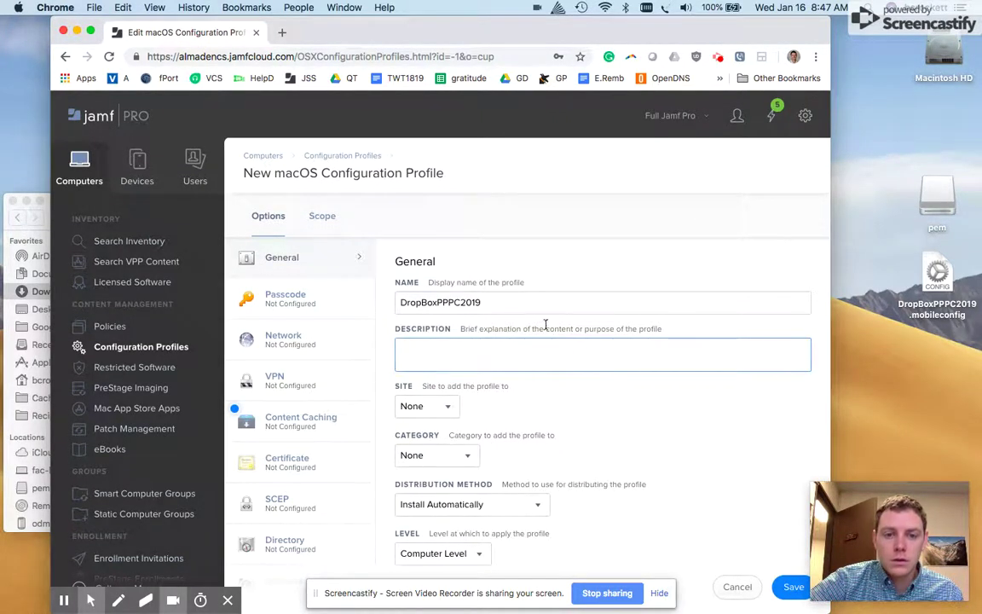
scroll(459, 476, "down", 1)
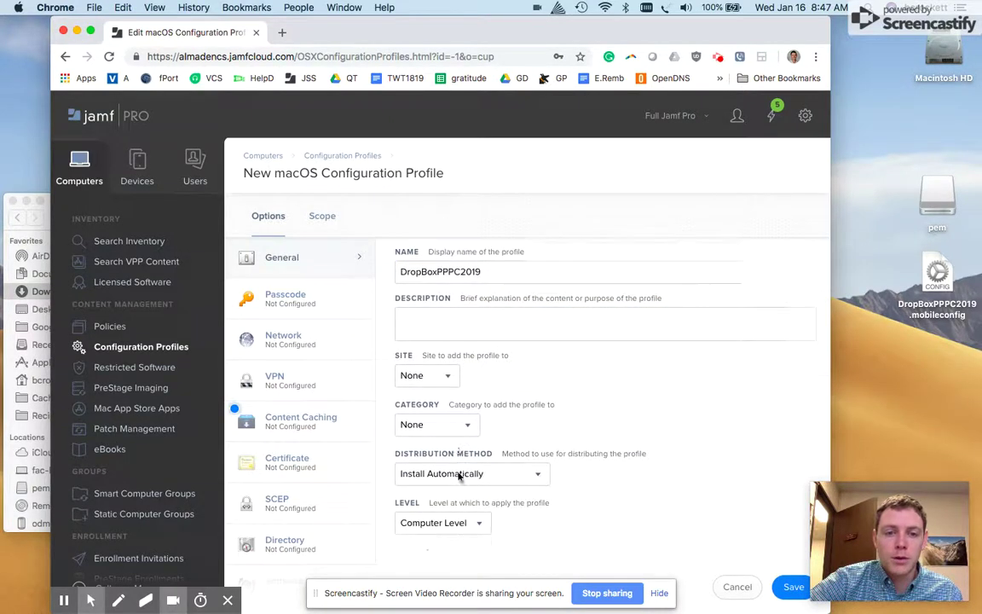
Open the profile's Privacy Preferences Policy Control payload and clear Validate the Static Code Requirement for the Dropbox app access entry.
scroll(324, 460, "down", 4)
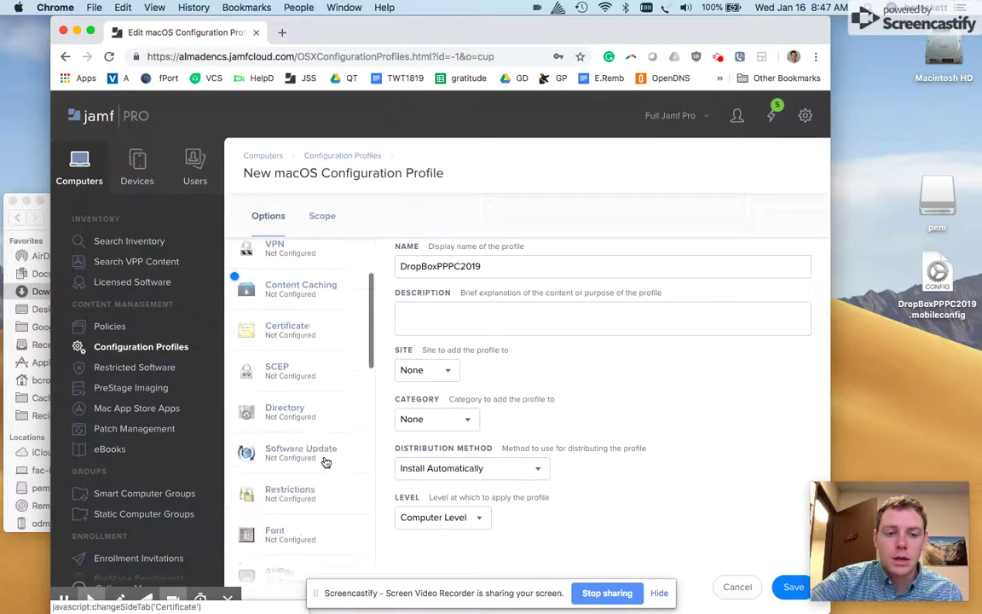
scroll(325, 461, "down", 8)
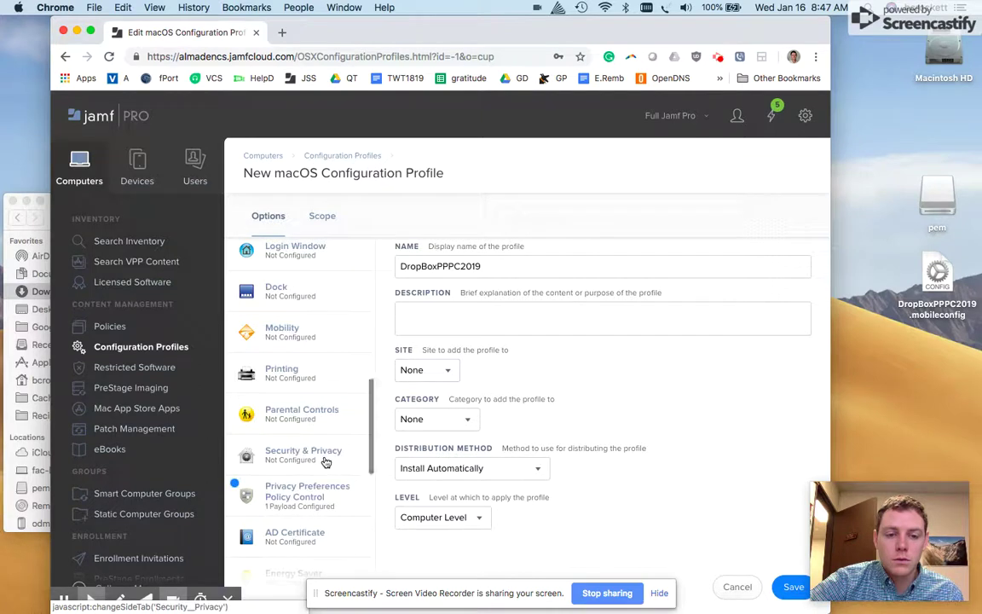
scroll(300, 486, "down", 1)
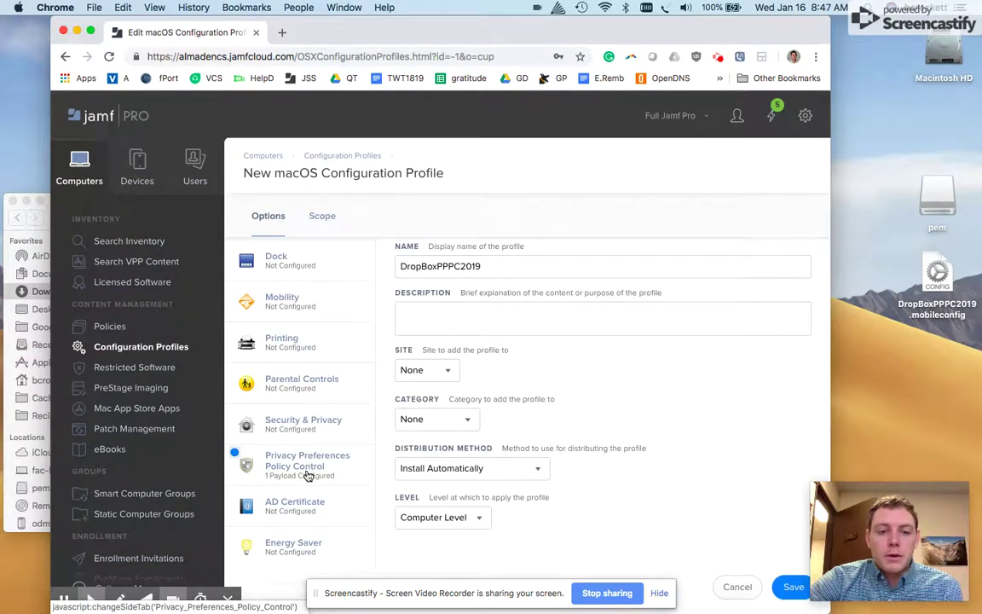
left_click(328, 481)
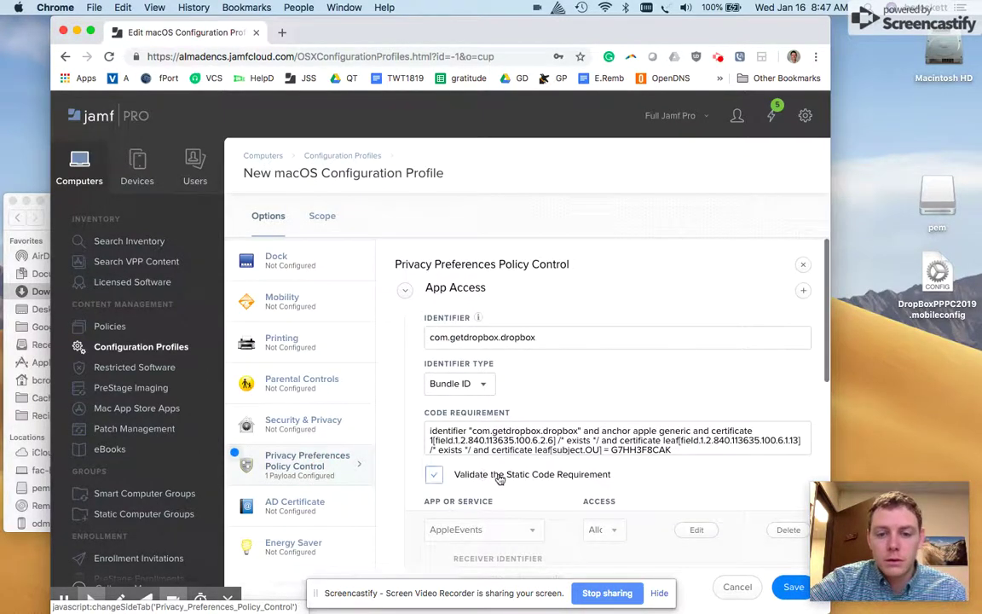
left_click(499, 478)
Examine the Dropbox app access entry's identifier, code requirement and AppleEvents permissions with their receiver identifiers.
scroll(500, 479, "down", 1)
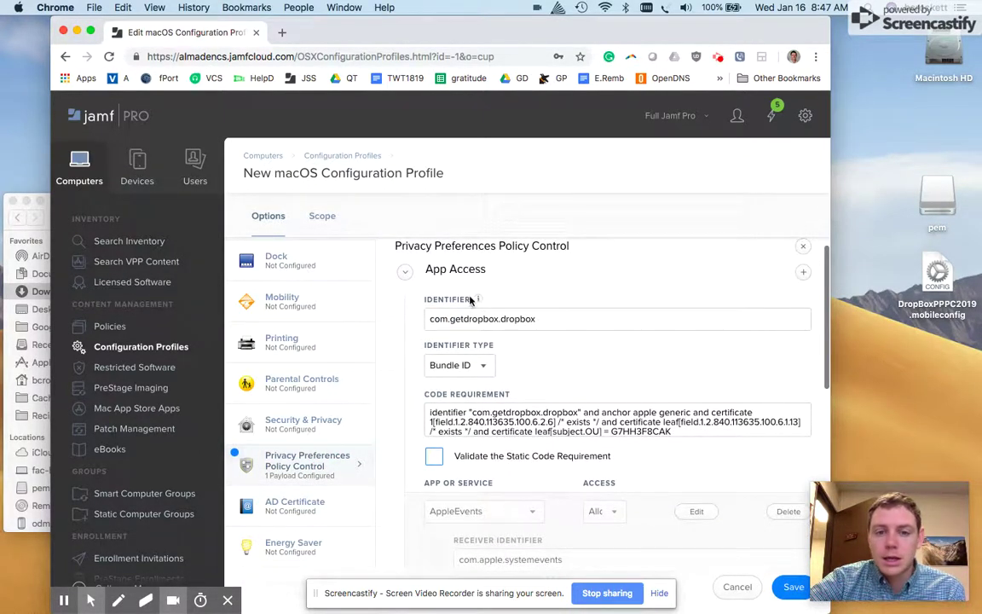
scroll(481, 349, "down", 1)
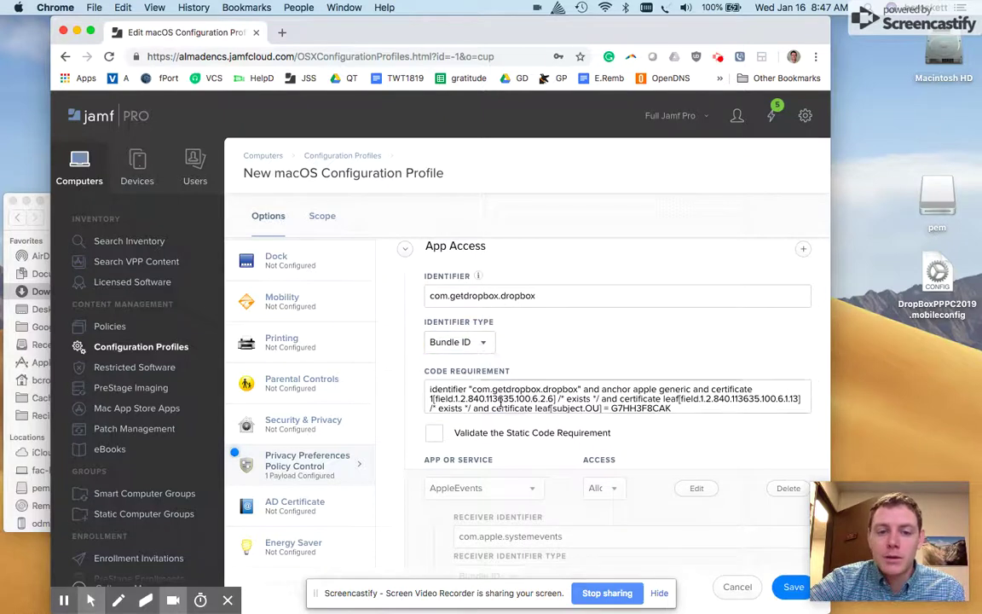
scroll(500, 401, "down", 5)
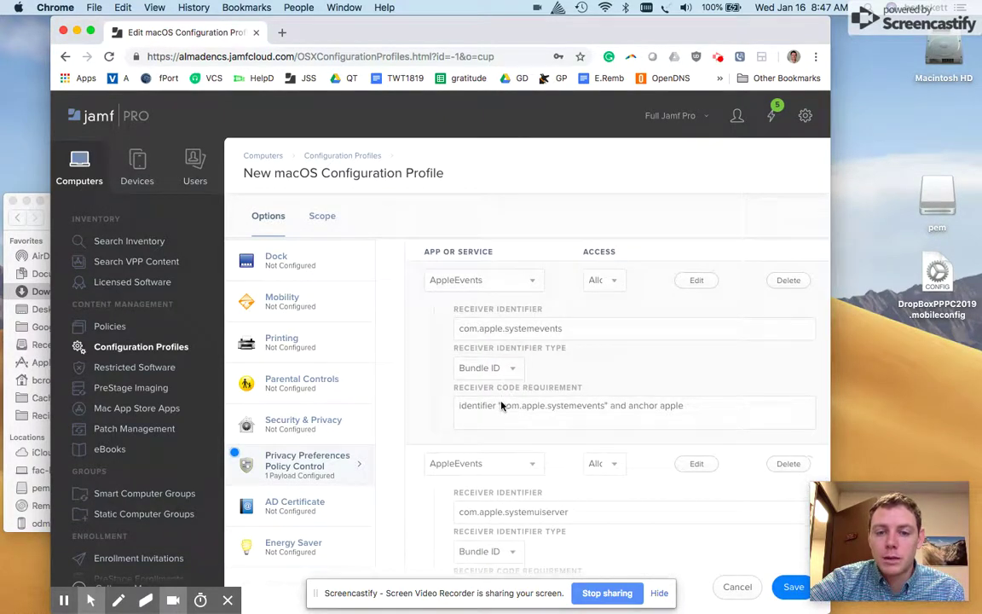
scroll(456, 266, "up", 1)
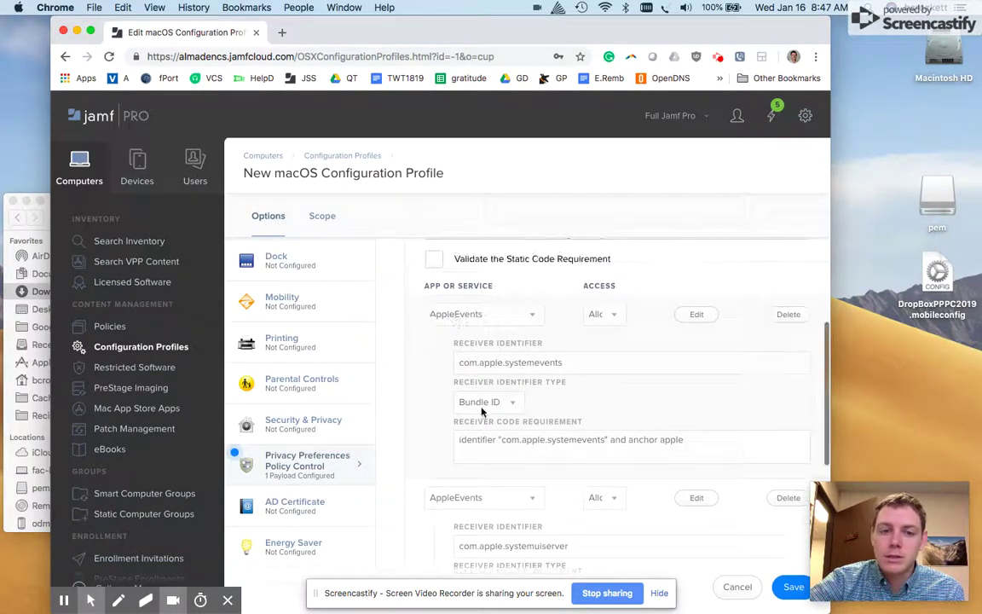
scroll(435, 362, "down", 4)
scroll(484, 407, "down", 5)
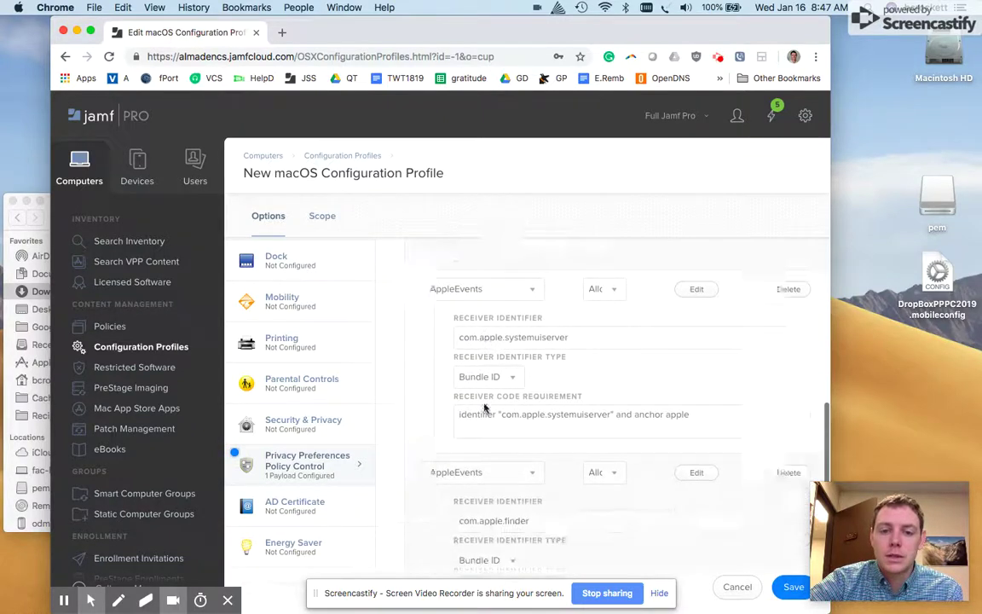
scroll(484, 407, "up", 3)
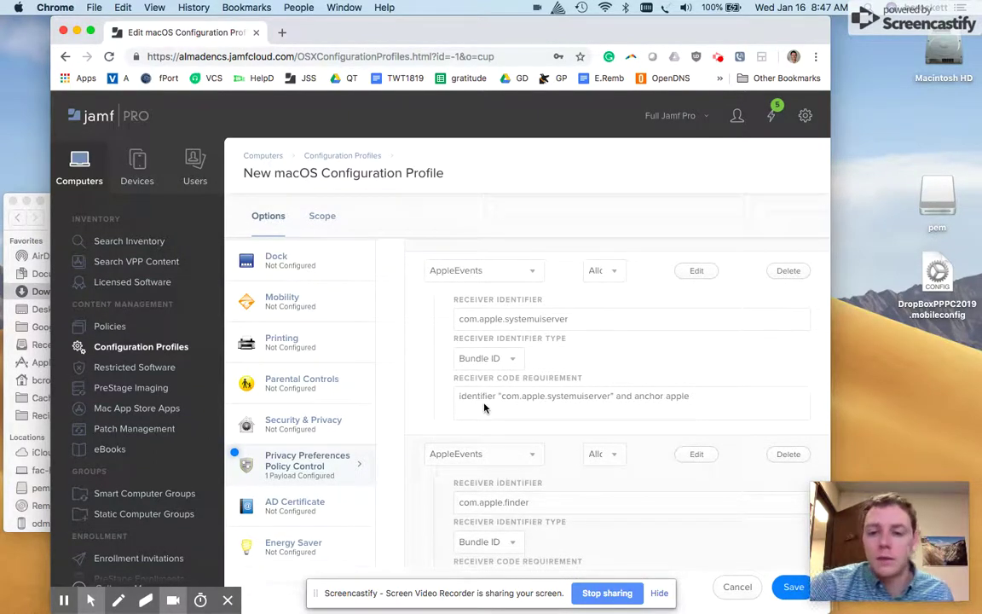
scroll(484, 407, "up", 2)
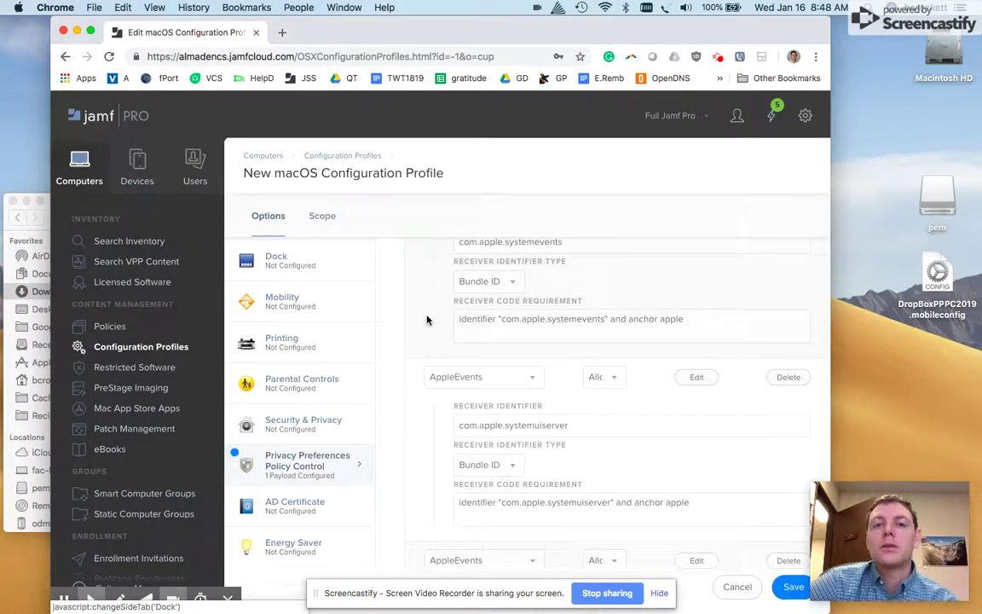
scroll(460, 346, "down", 1)
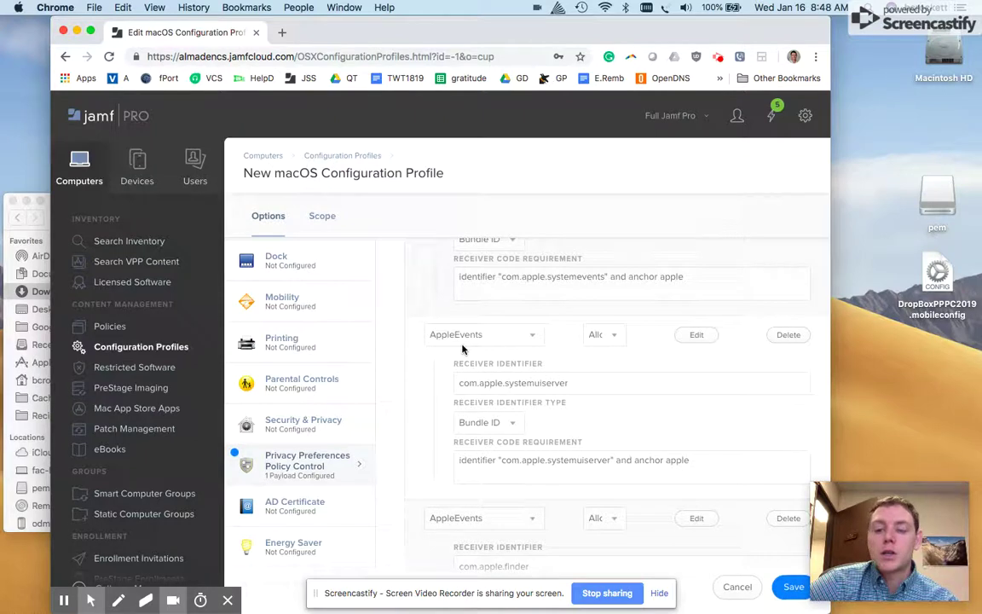